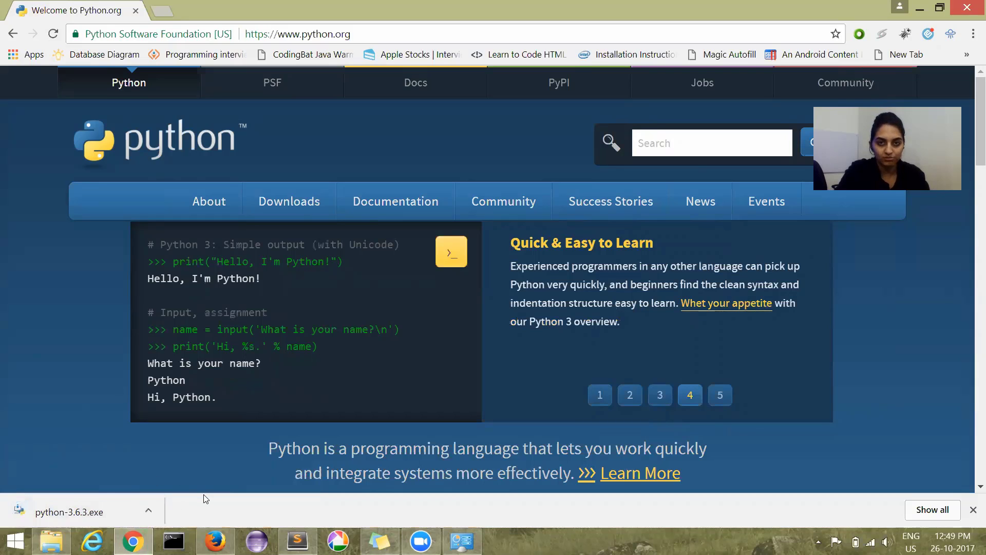
Run the downloaded python-3.6.3.exe installer, install Python with default settings and Add Python 3.6 to PATH enabled, and close the setup.
click(88, 506)
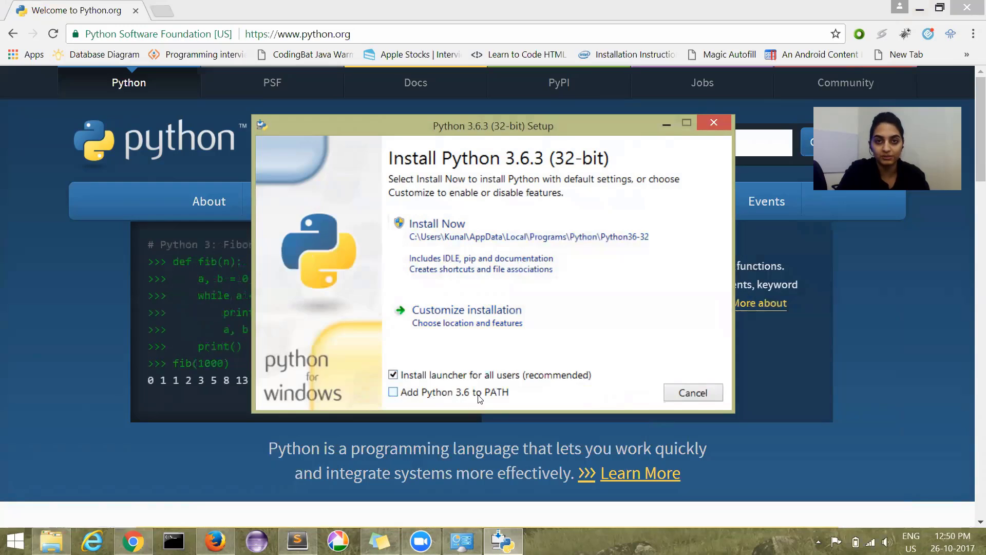
click(394, 393)
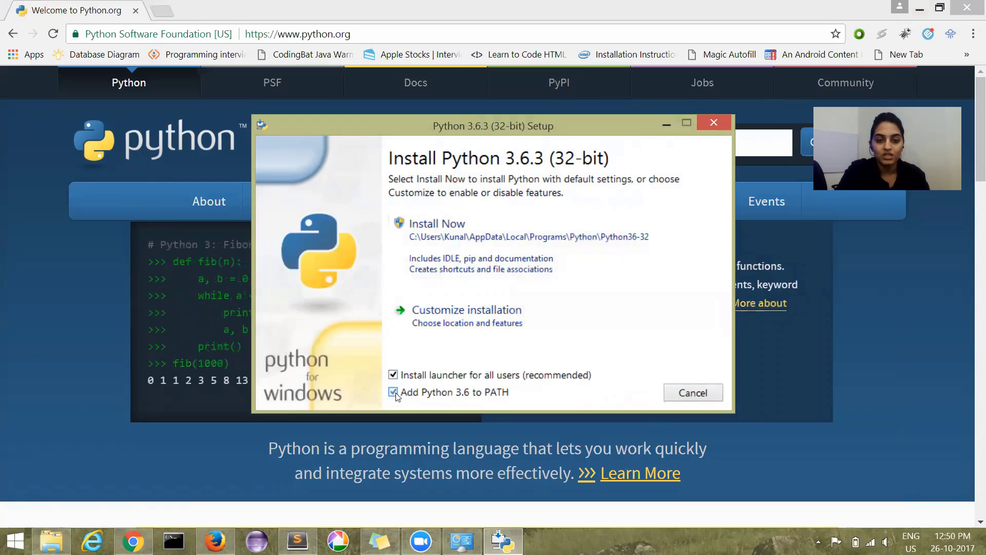
click(478, 236)
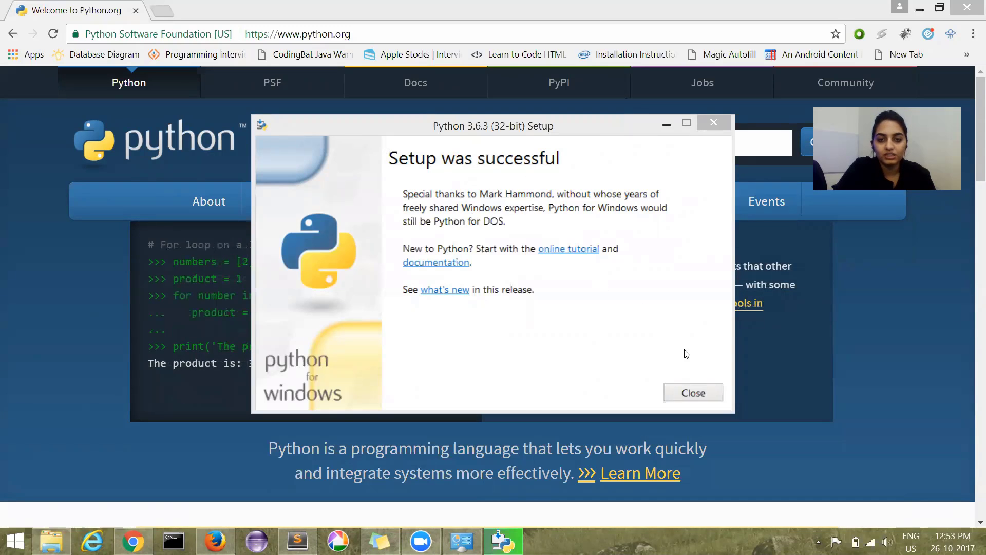
click(694, 393)
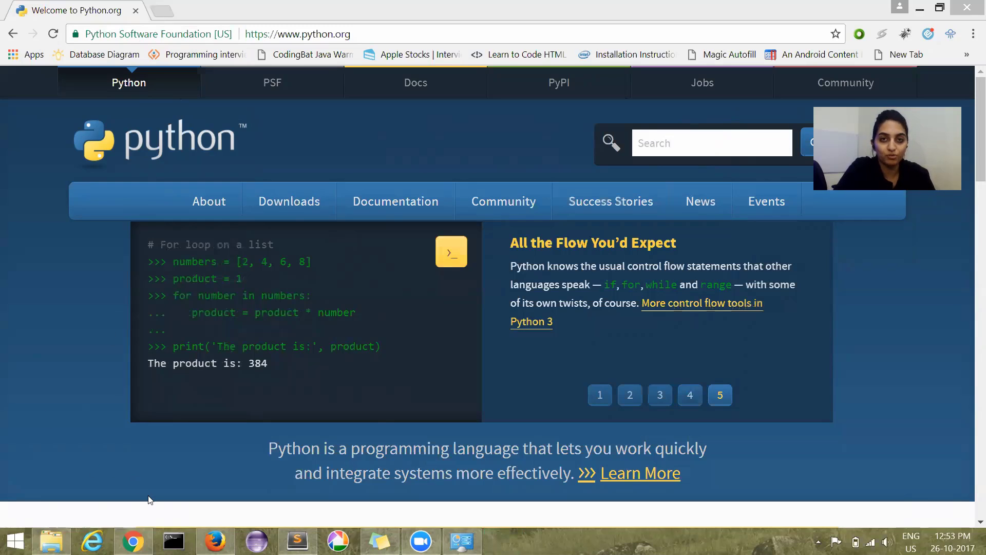
Open a Command Prompt, start the Python interpreter with the command python, and minimise the window.
click(174, 540)
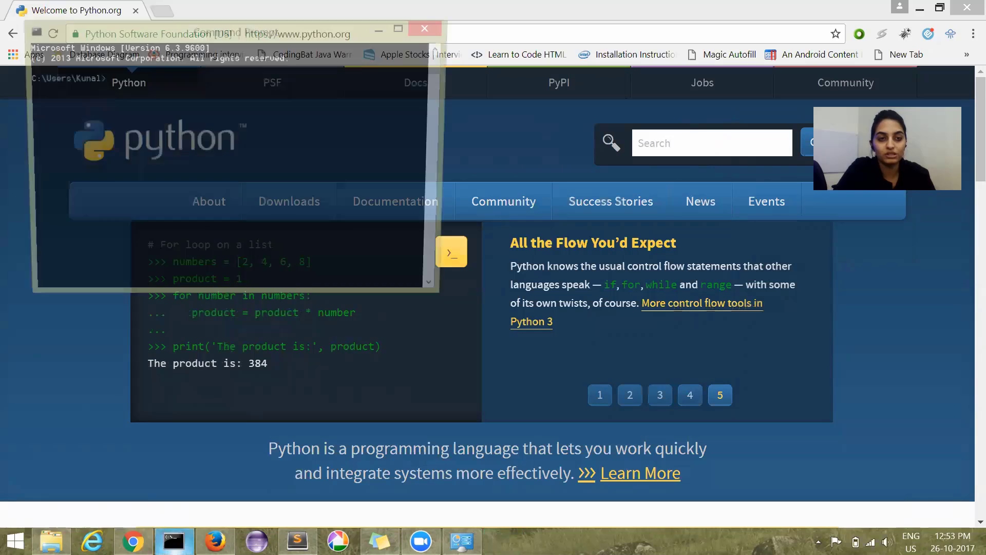
text(pyth)
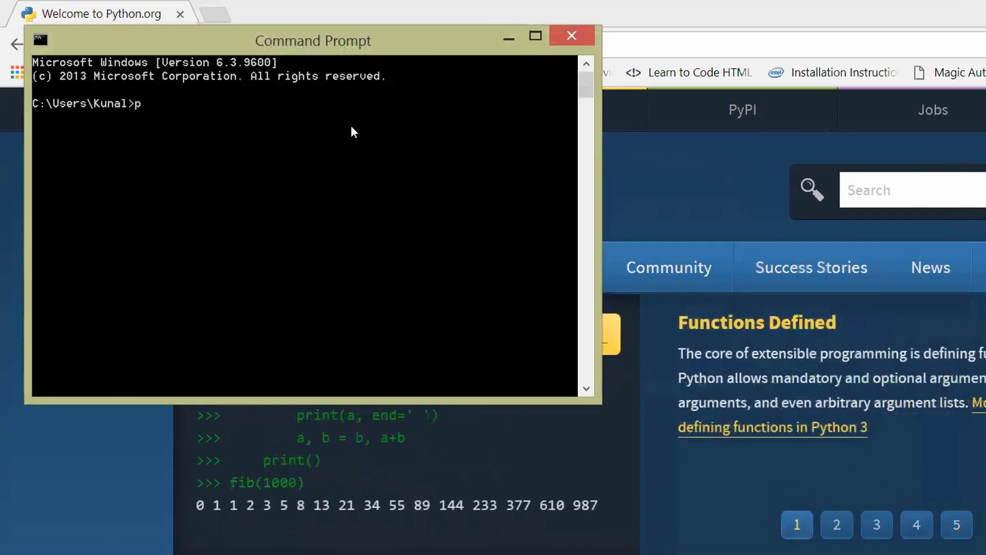
text(on)
key(Return)
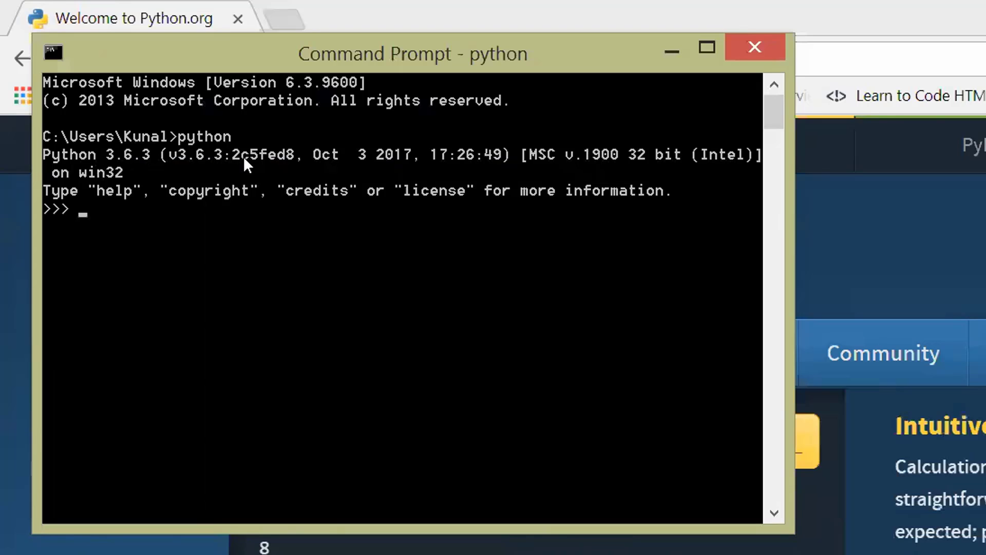
click(682, 47)
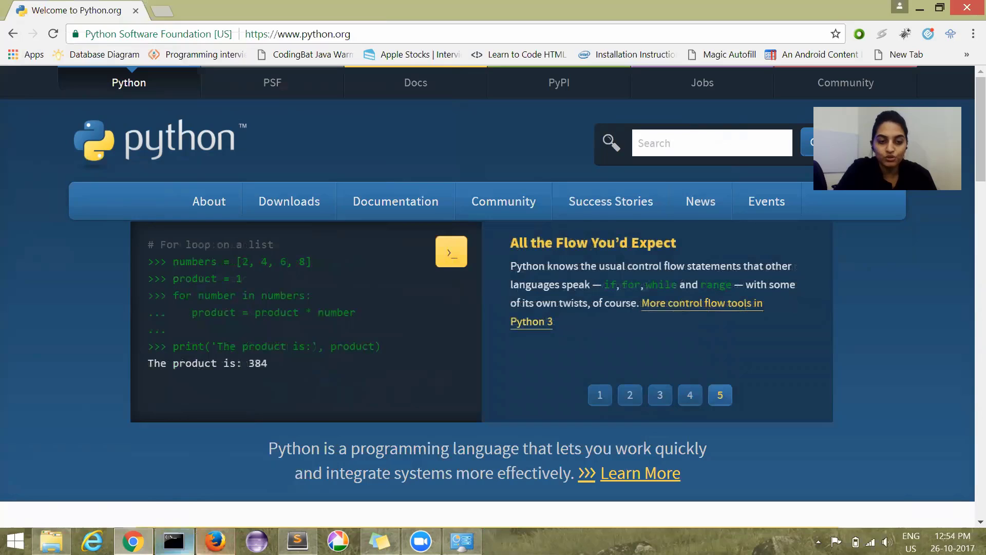
Return to the Python session in Command Prompt, run print ('hello'), and minimise the window.
click(174, 541)
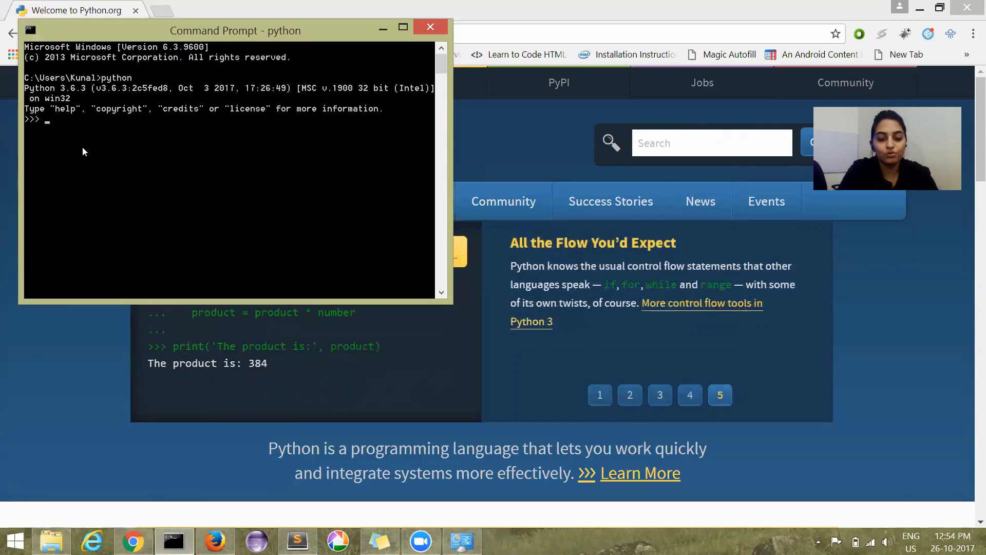
text(p)
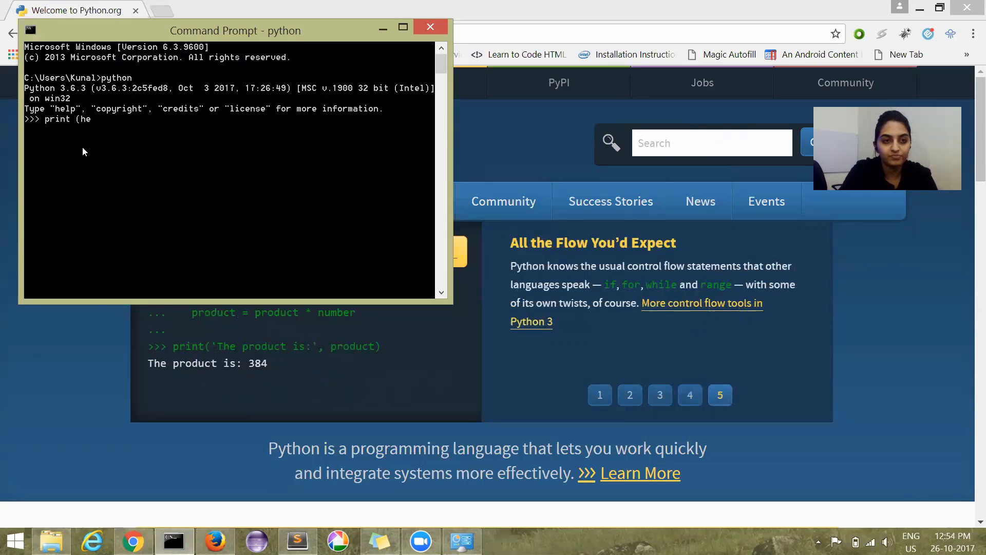
text(rint (h)
key(BackSpace)
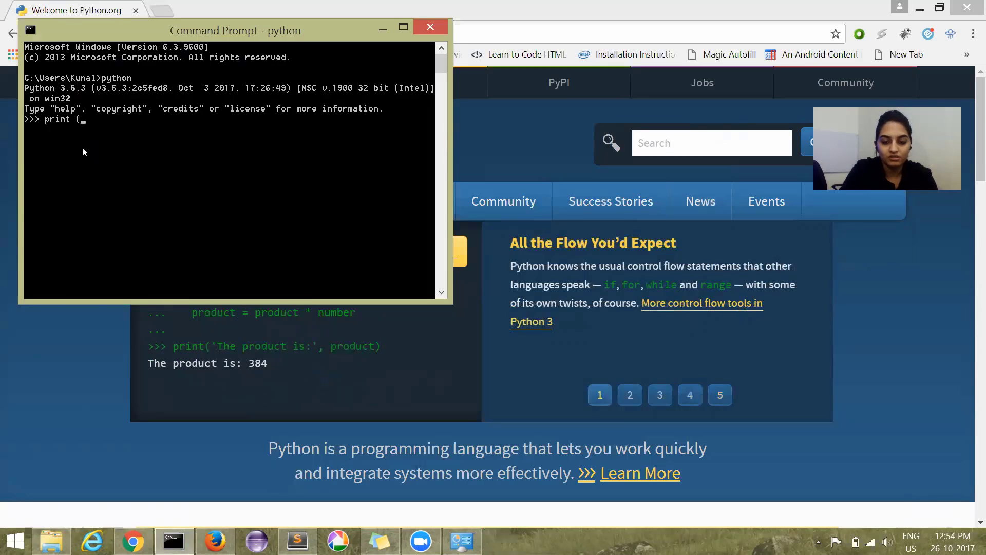
text('hello)
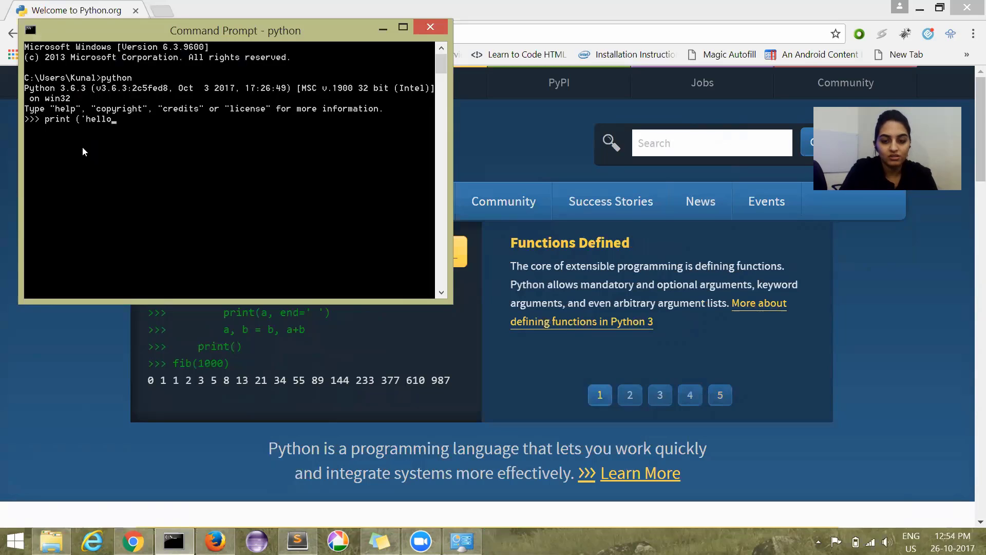
text('))
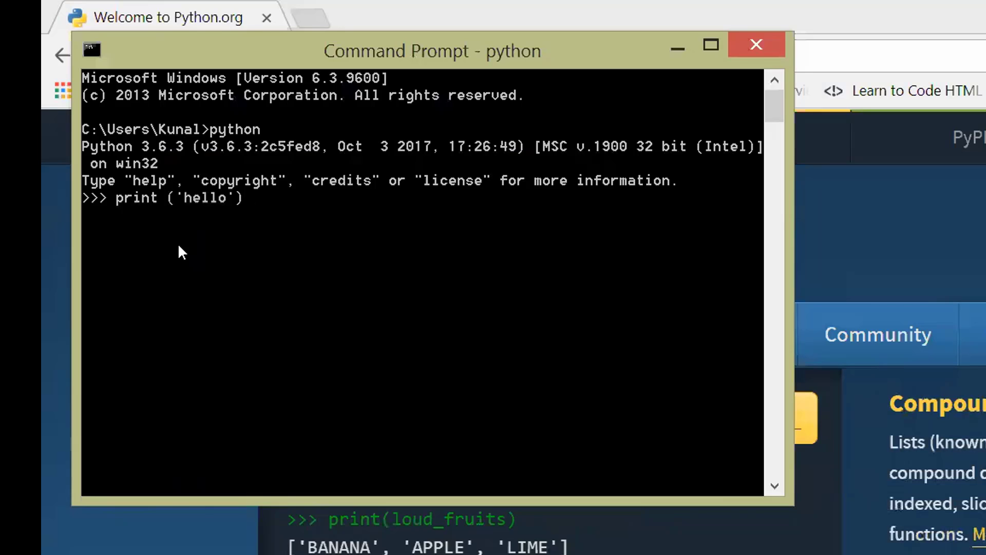
key(Return)
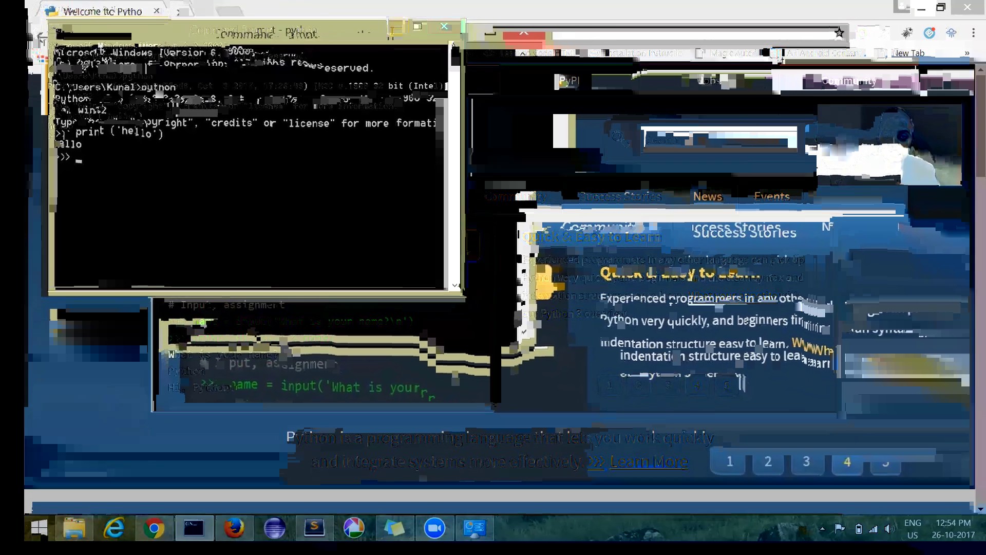
click(496, 38)
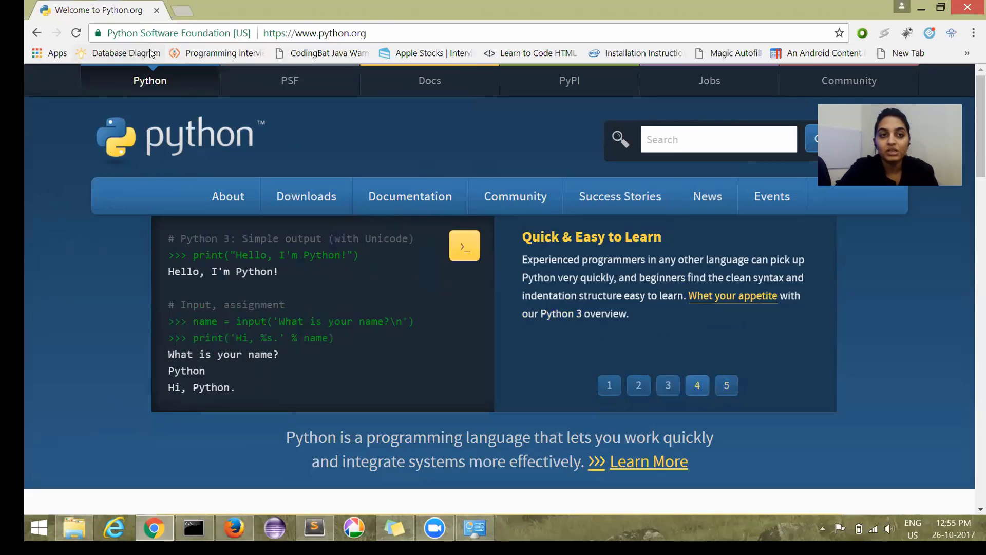
Search the web for sublime text 3 in a new browser tab and open the official Sublime Text download page.
click(184, 10)
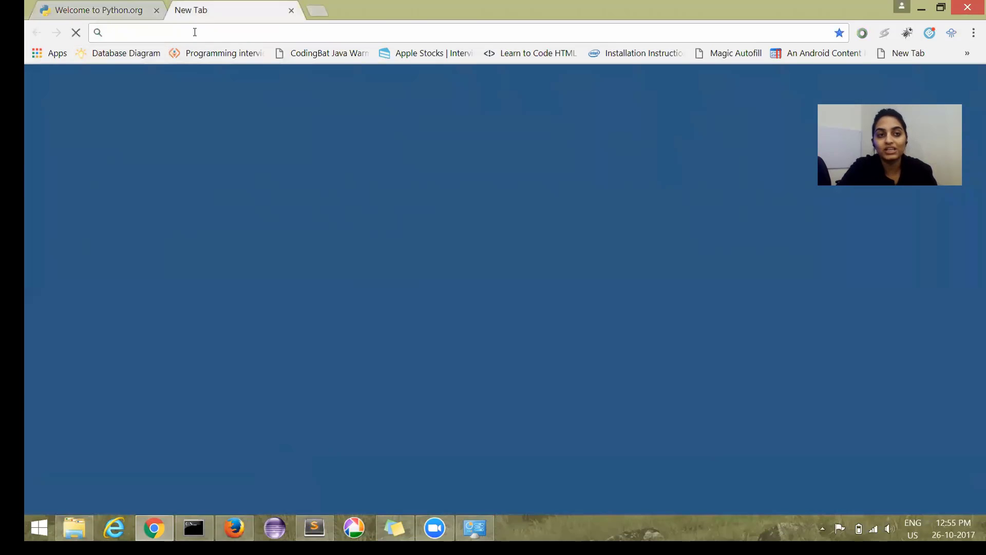
text(subl)
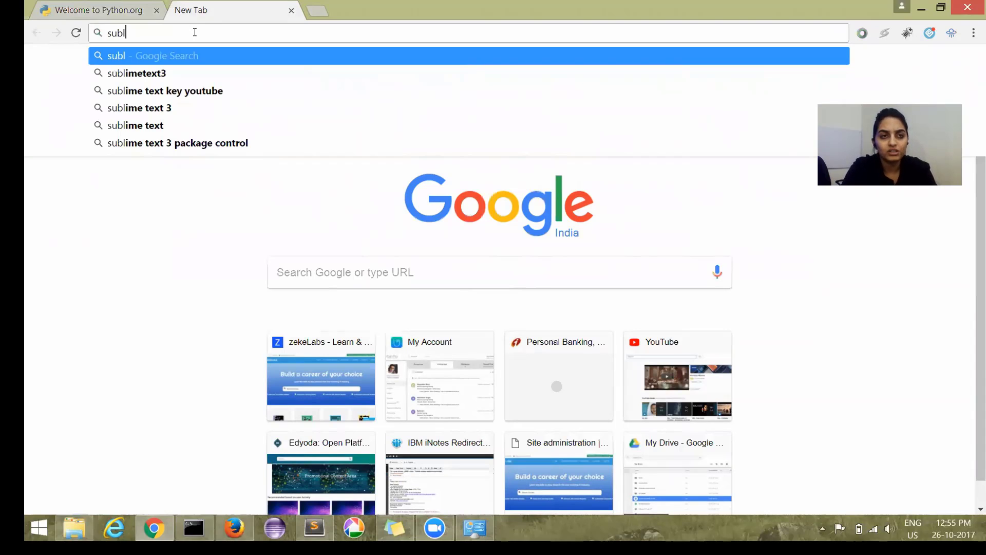
text(ime te)
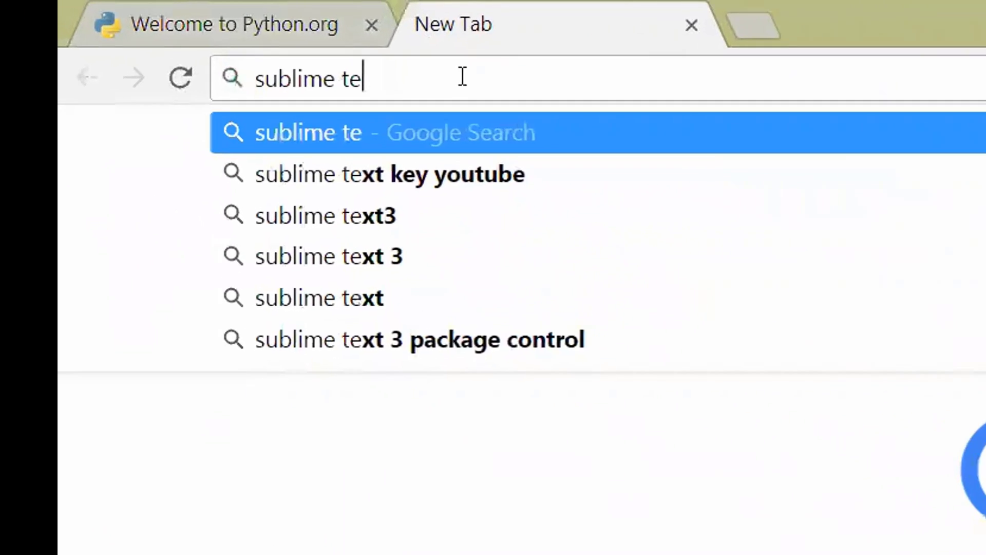
text(xt 3)
key(Return)
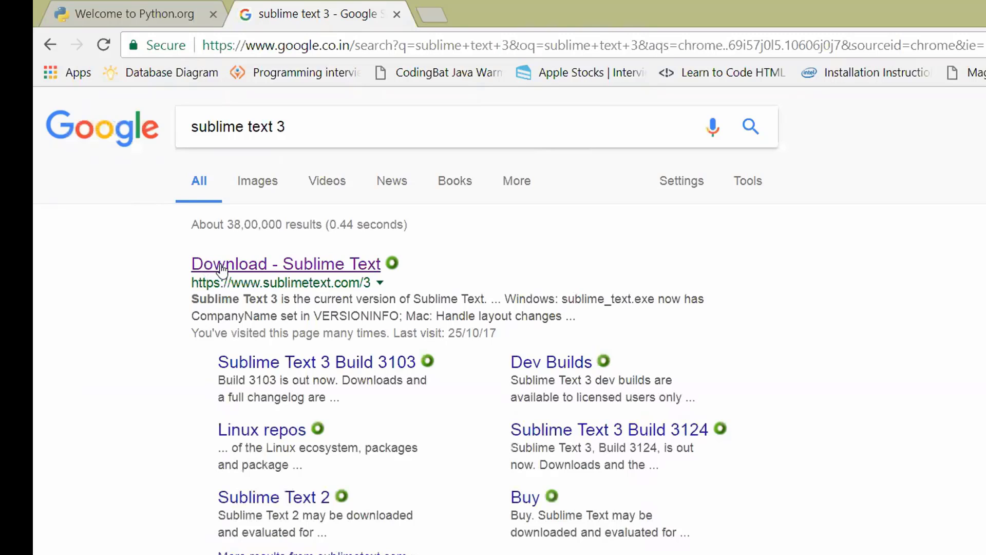
click(221, 267)
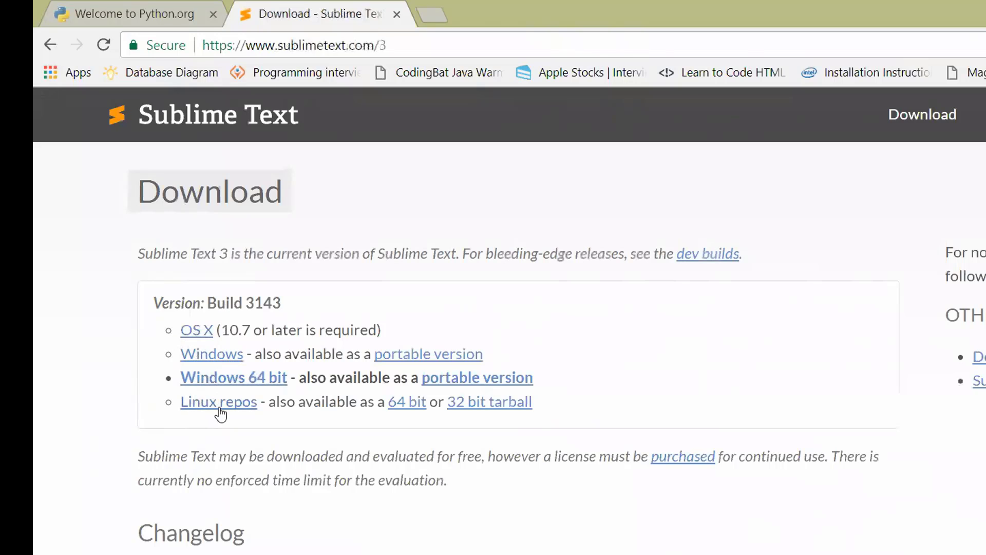
Download the Windows 64 bit installer of Sublime Text 3 and launch it.
click(220, 378)
click(218, 378)
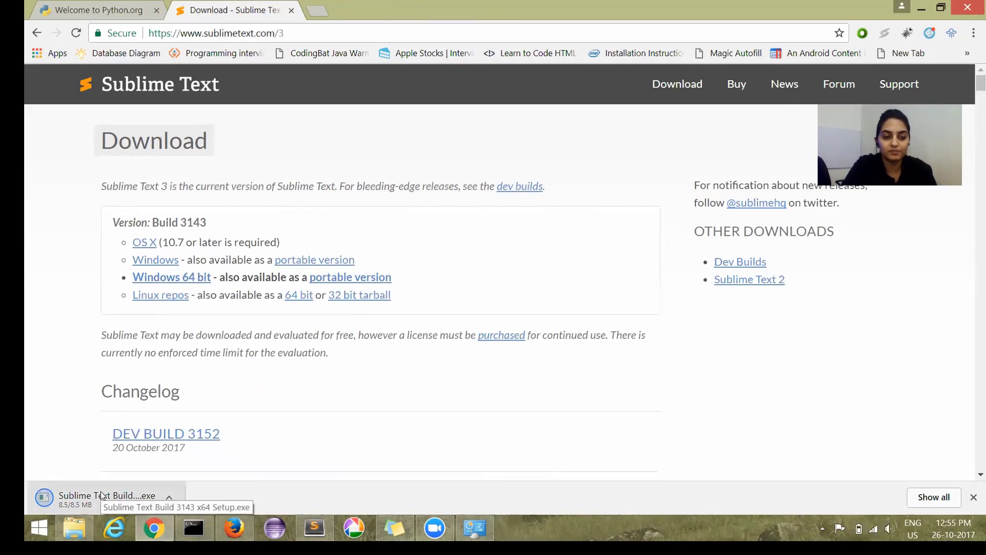
click(102, 495)
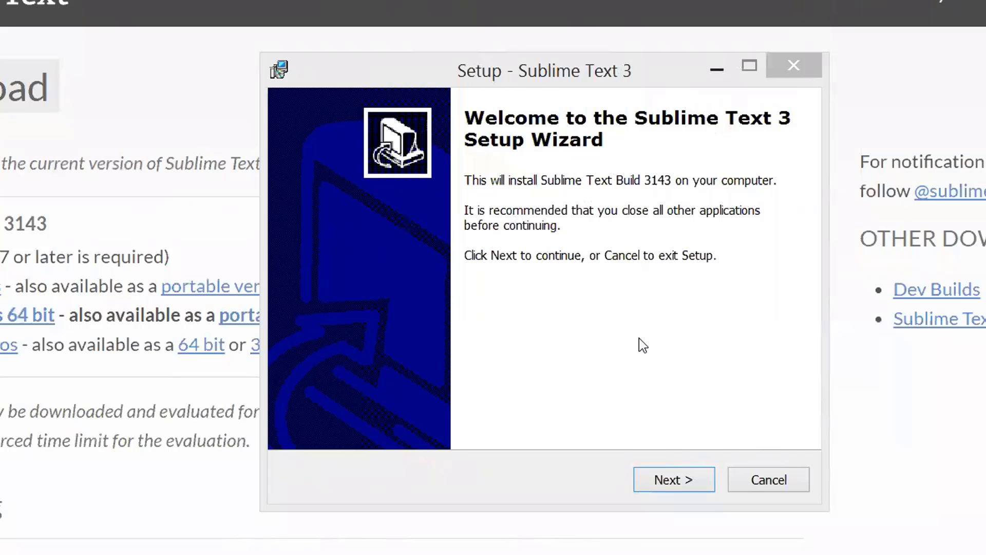
Go through the Sublime Text 3 setup wizard with default options up to the Ready to Install page, and exit without installing.
click(676, 482)
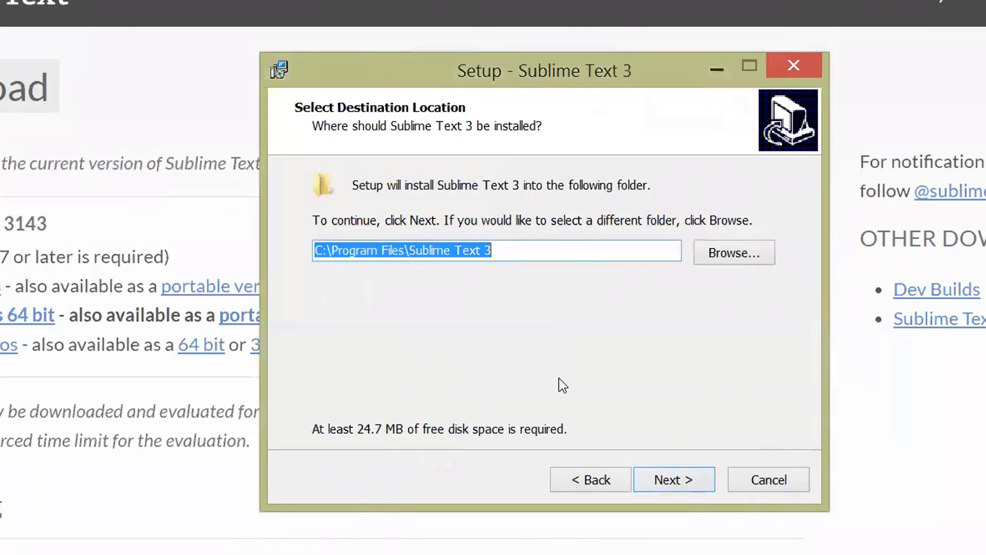
click(677, 485)
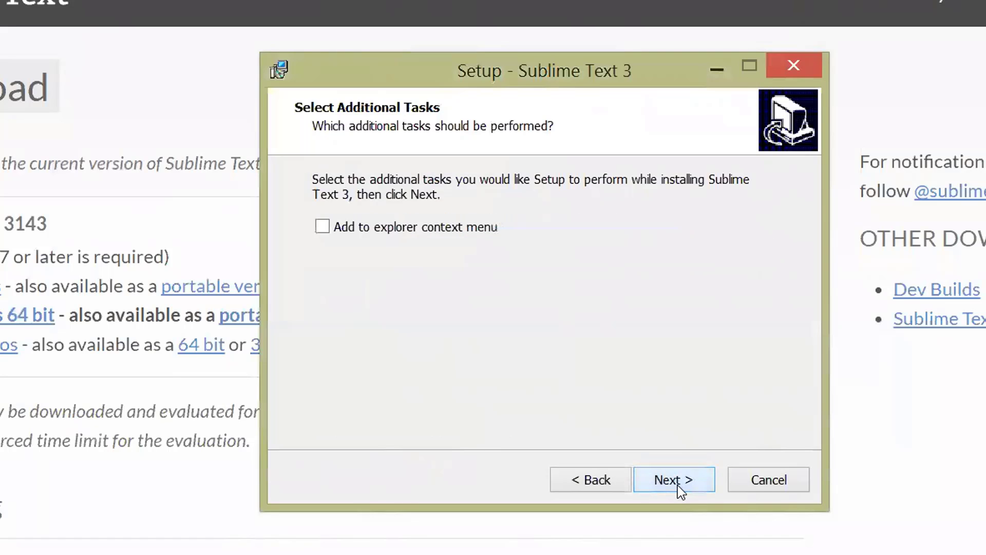
click(659, 475)
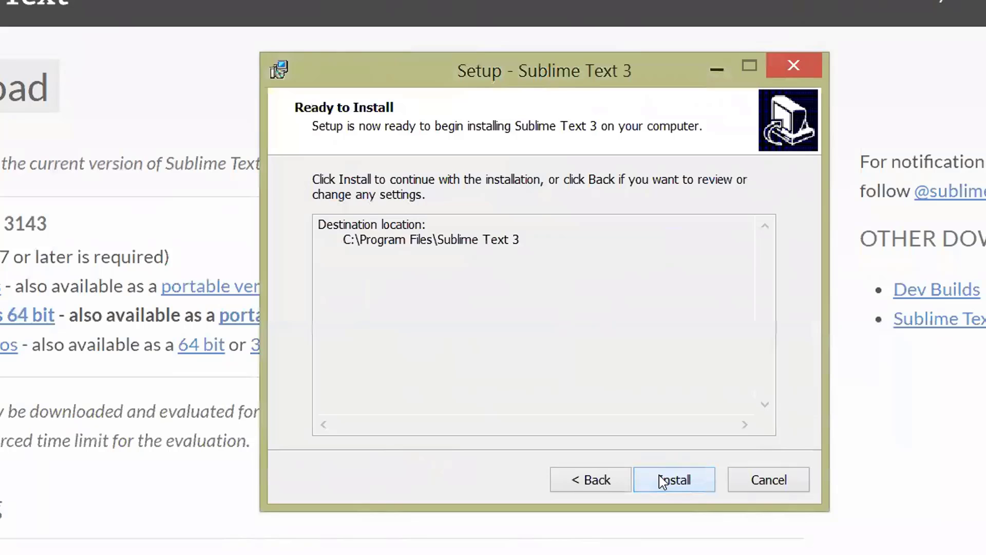
click(751, 485)
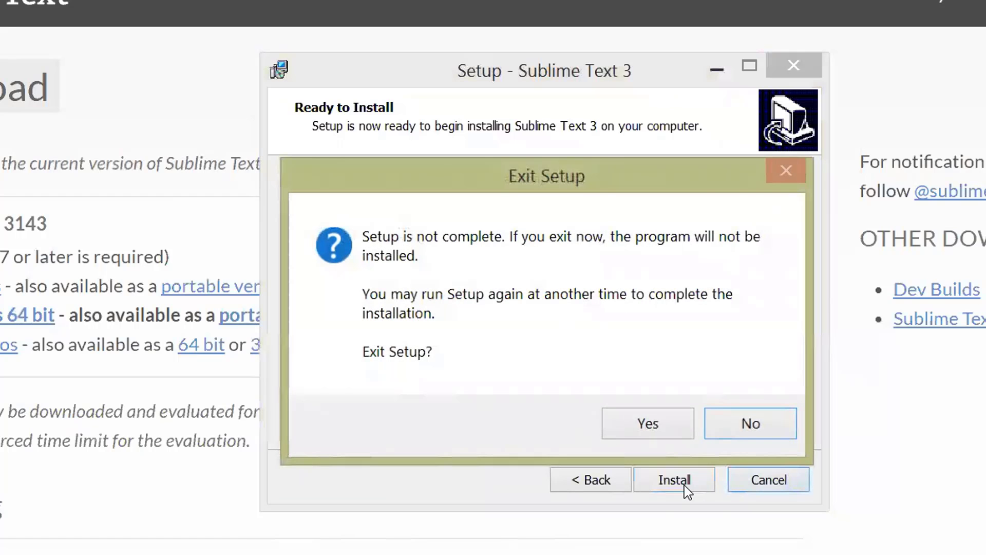
click(661, 421)
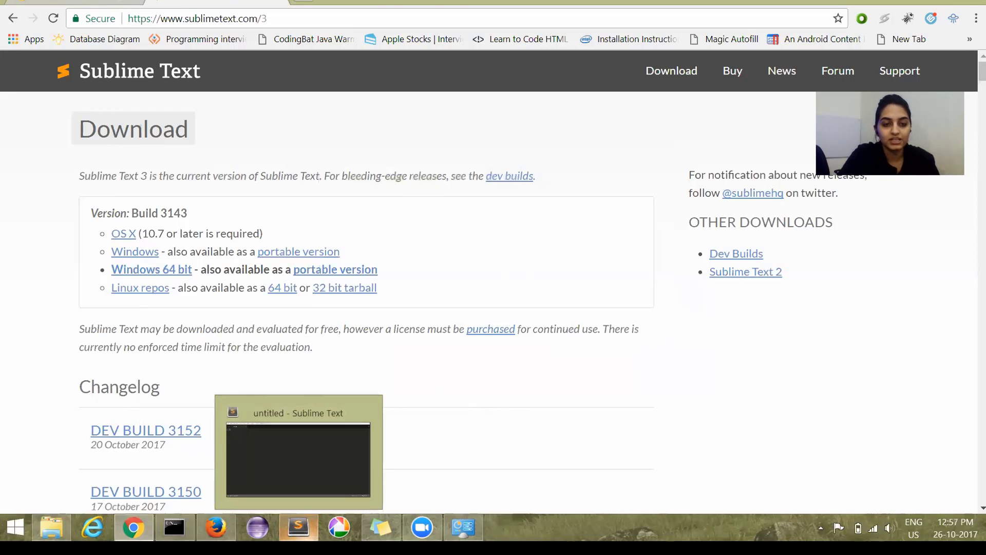
Switch to Sublime Text, close the open untitled file, and create a new file.
click(299, 526)
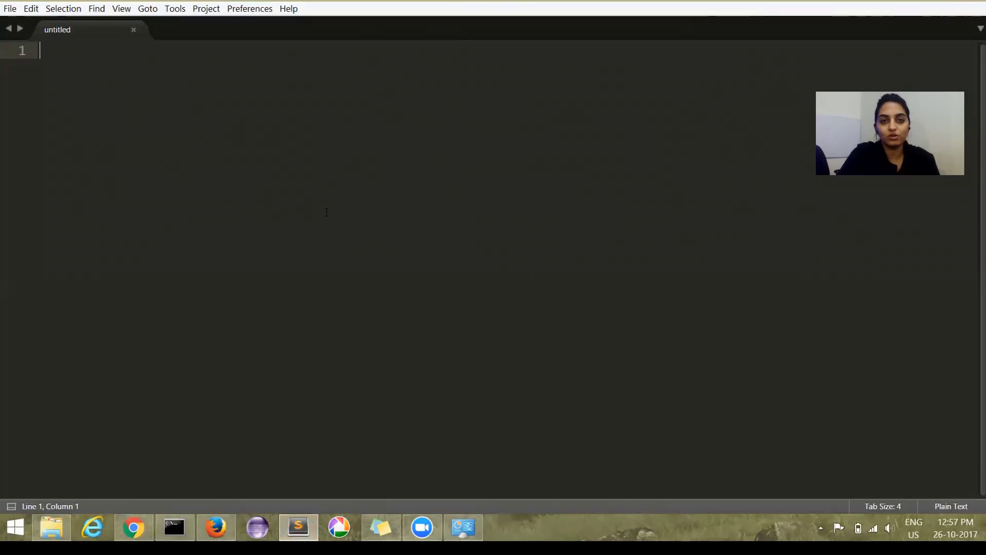
click(134, 30)
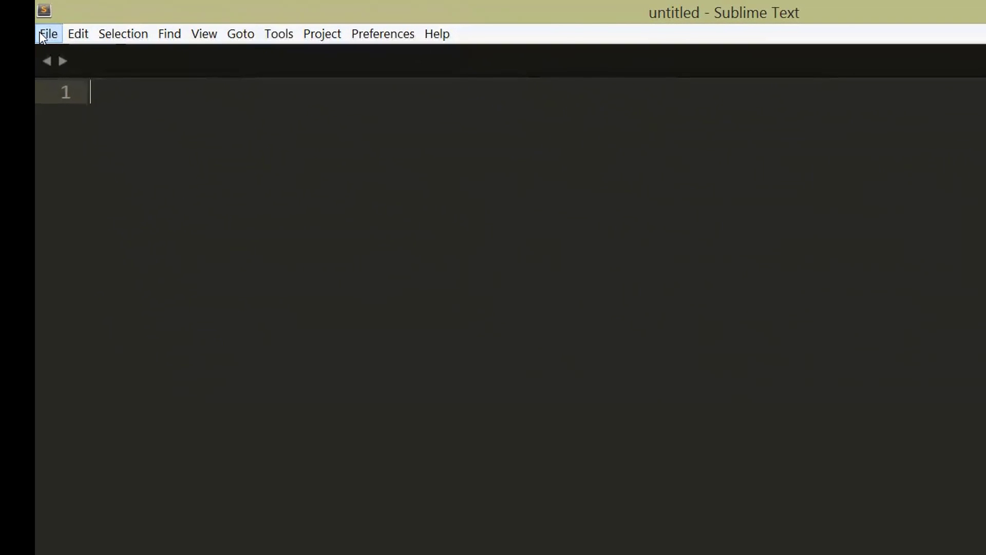
click(46, 35)
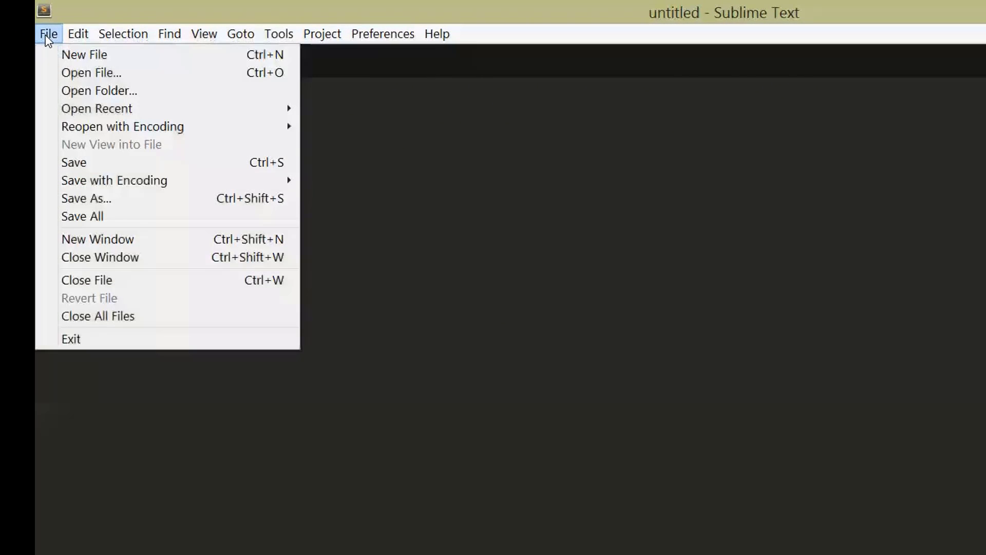
click(77, 55)
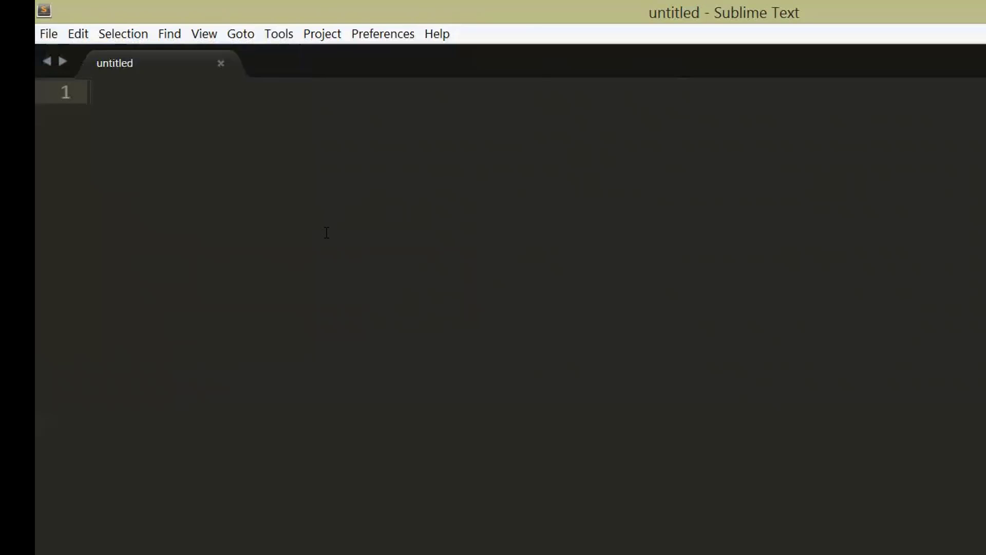
Save the new file to the Desktop as code.py.
key(ctrl+s)
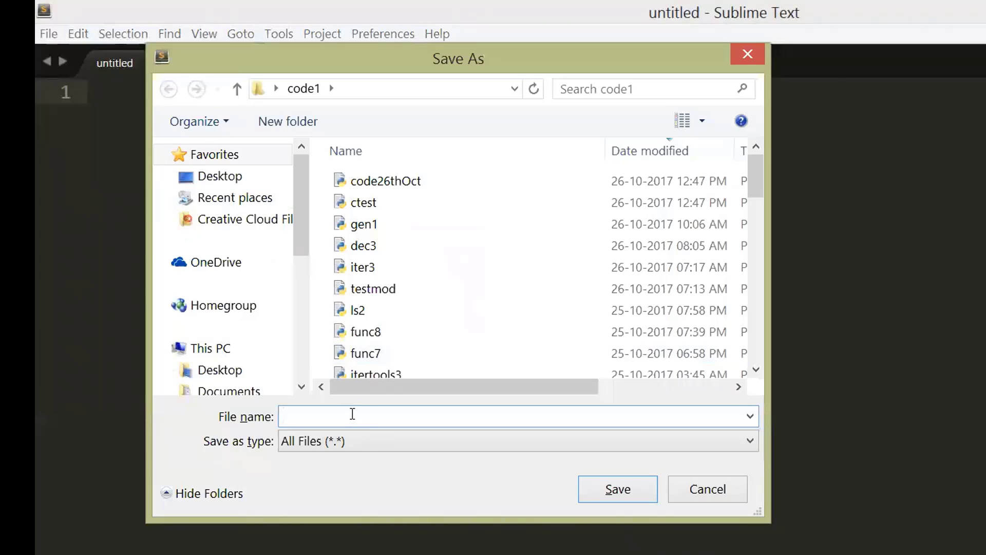
click(242, 179)
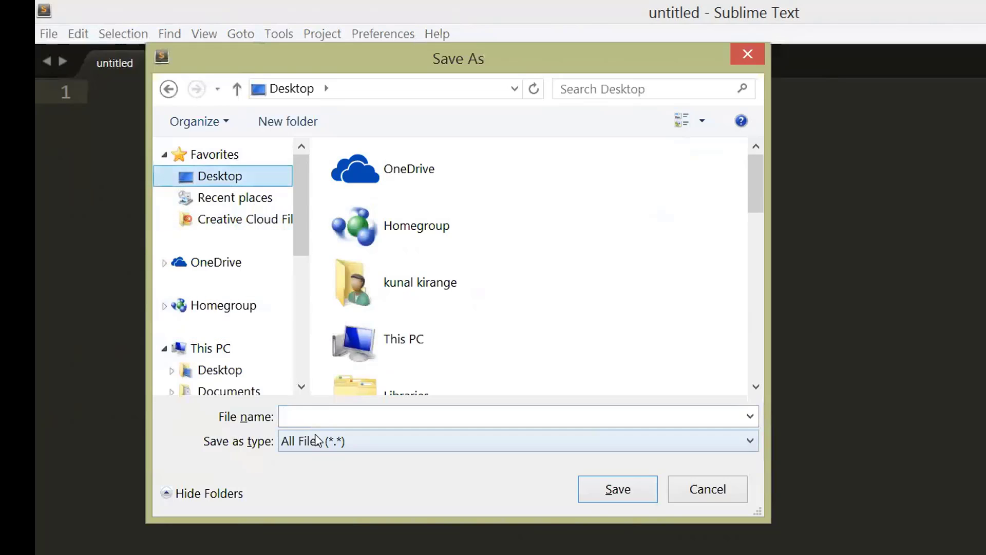
click(313, 412)
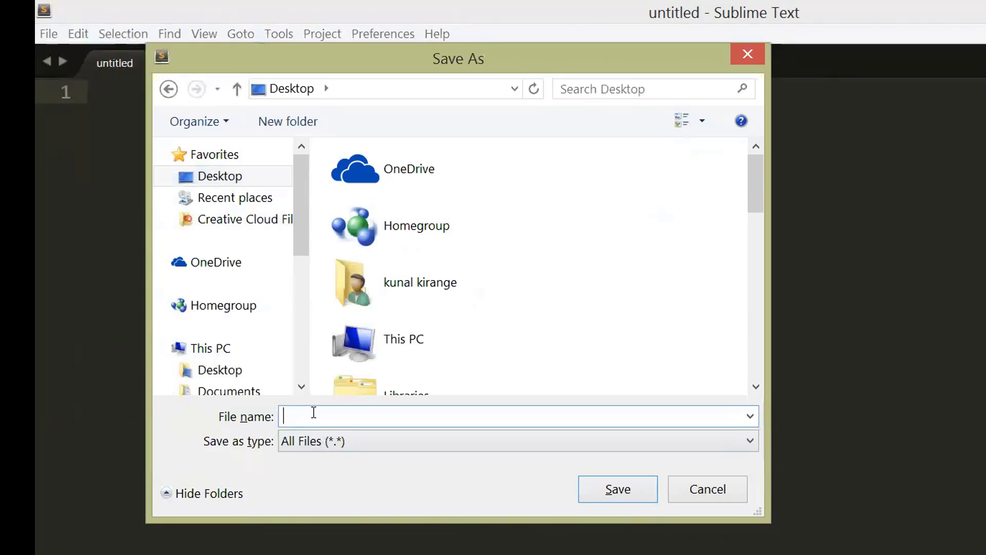
text(code)
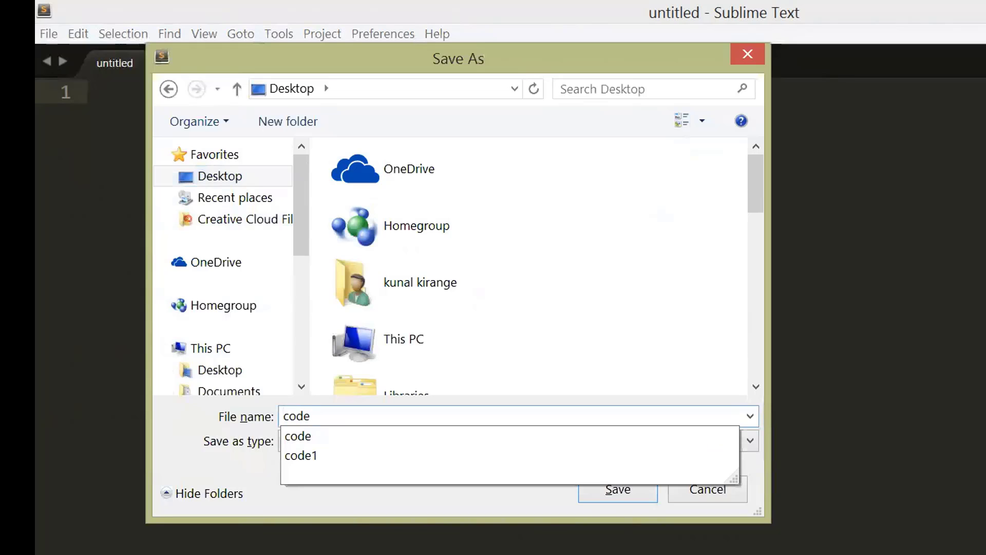
text(.)
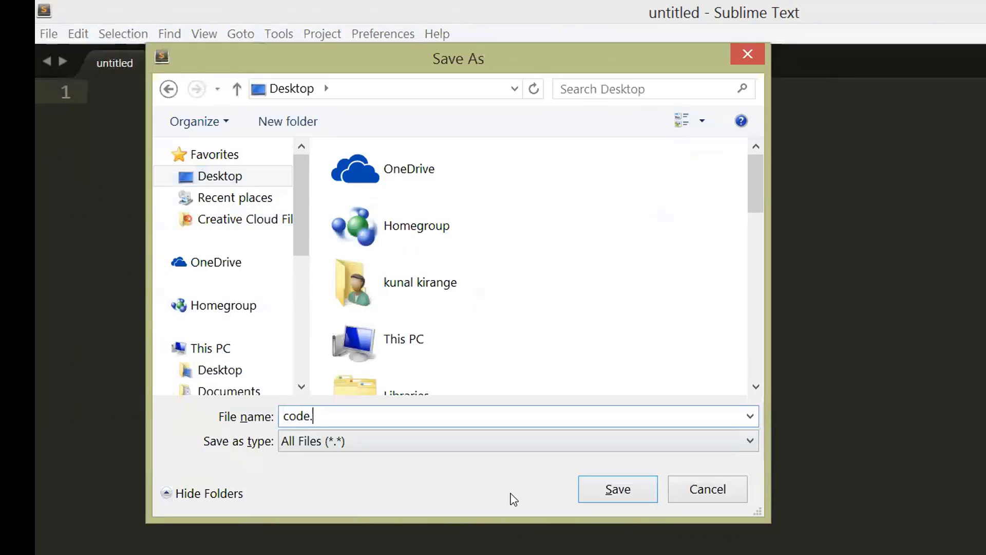
text(py)
click(600, 479)
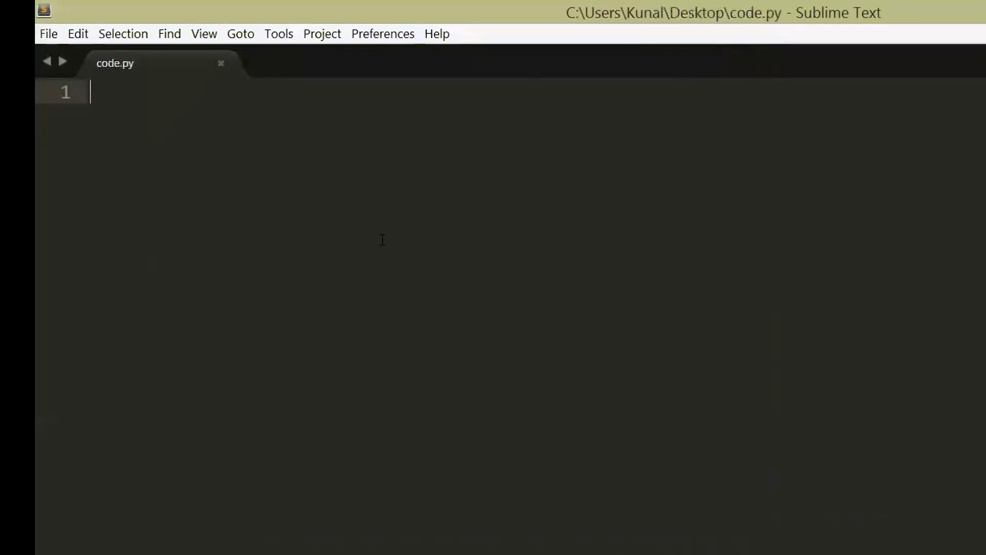